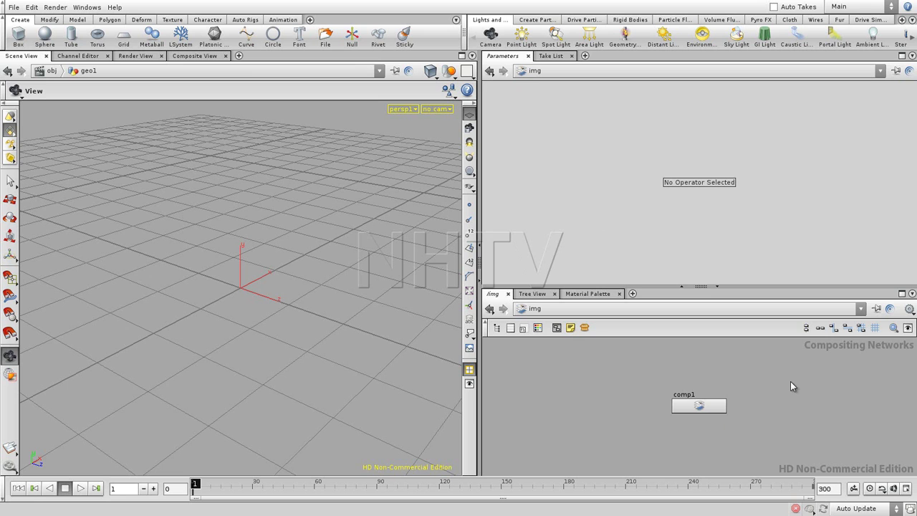
Show the obj level, then drag the dividers left so the Parameters and Network panes widen
{"action": "key", "text": "u"}
{"action": "left_click_drag", "start_coordinate": [648, 285], "coordinate": [648, 271]}
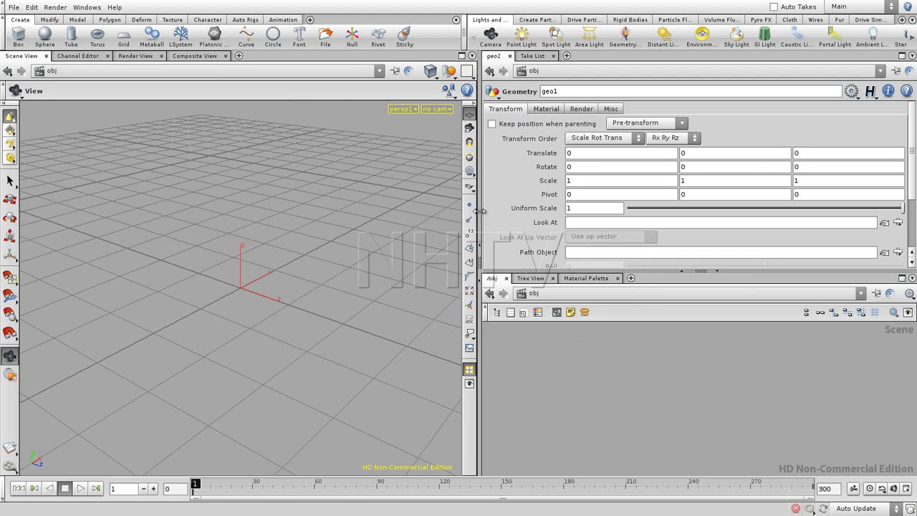
{"action": "left_click_drag", "start_coordinate": [478, 209], "coordinate": [494, 226]}
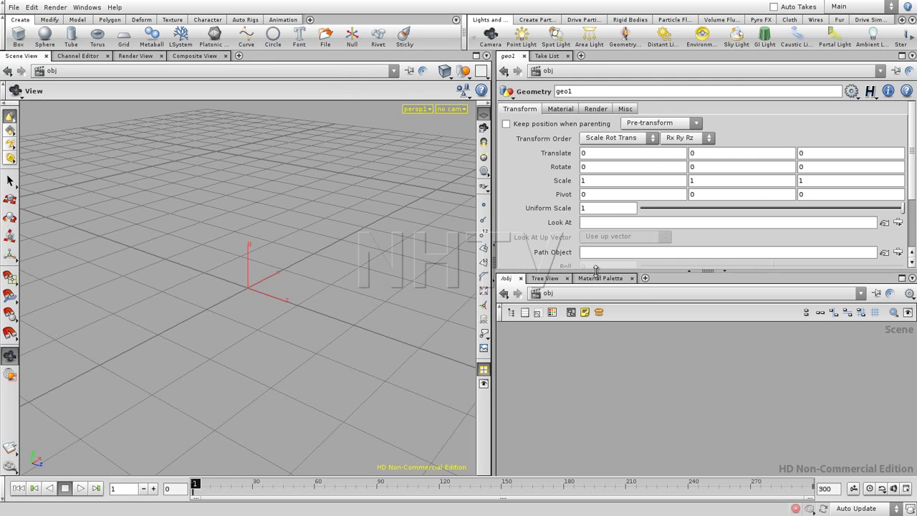
{"action": "mouse_move", "coordinate": [600, 282]}
{"action": "left_mouse_down"}
{"action": "mouse_move", "coordinate": [592, 377]}
{"action": "mouse_move", "coordinate": [592, 278]}
{"action": "left_mouse_up"}
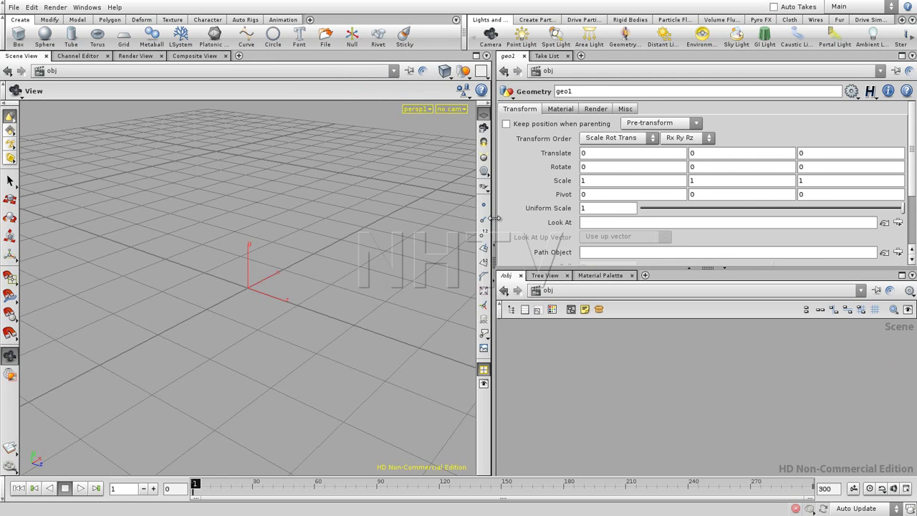
{"action": "left_click_drag", "start_coordinate": [494, 215], "coordinate": [421, 240]}
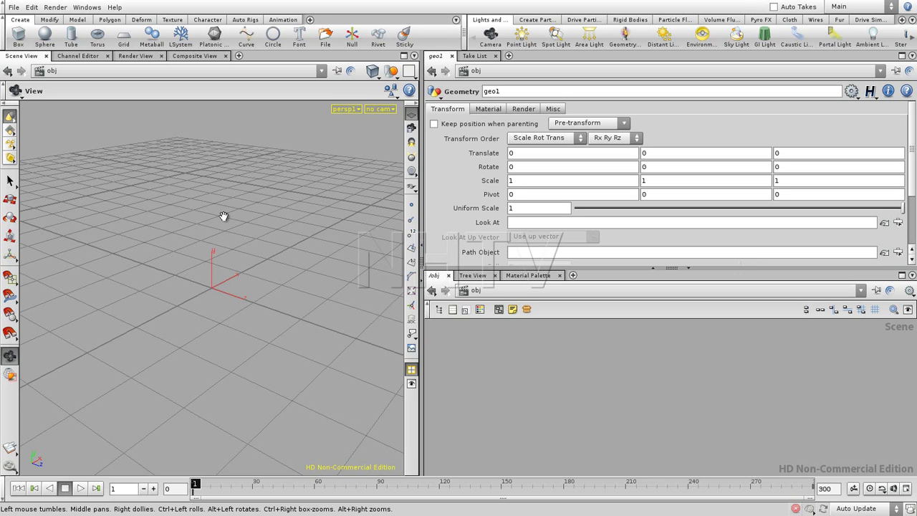
Collapse and restore the viewport and Parameters panes, widening the viewport to about half the screen
{"action": "left_click", "coordinate": [419, 244]}
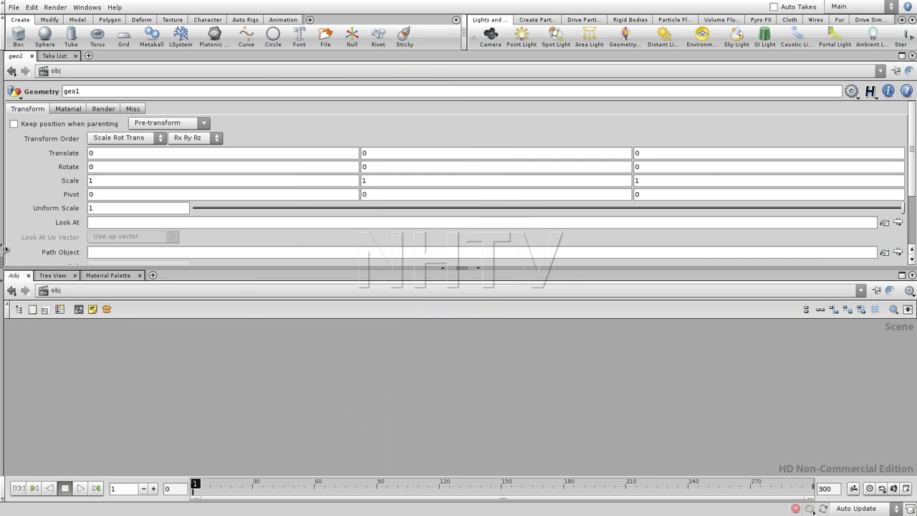
{"action": "left_click", "coordinate": [3, 245]}
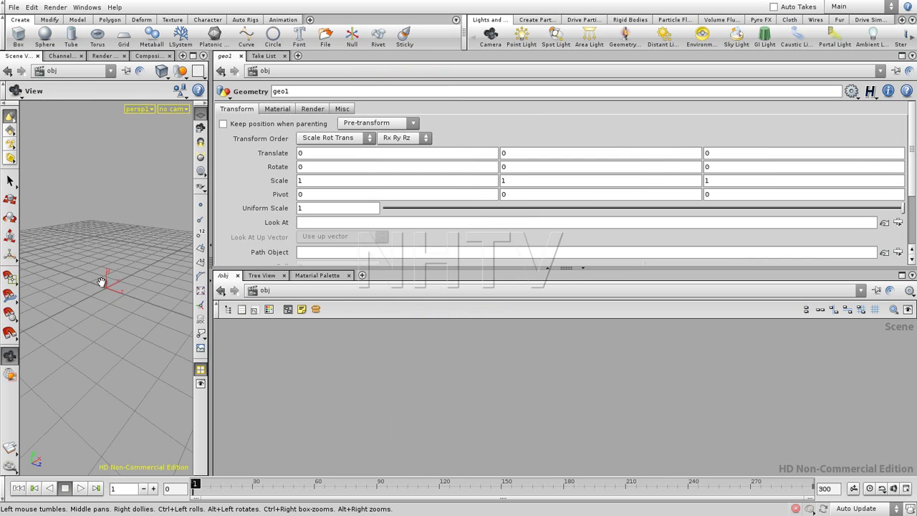
{"action": "left_click_drag", "start_coordinate": [213, 225], "coordinate": [482, 245]}
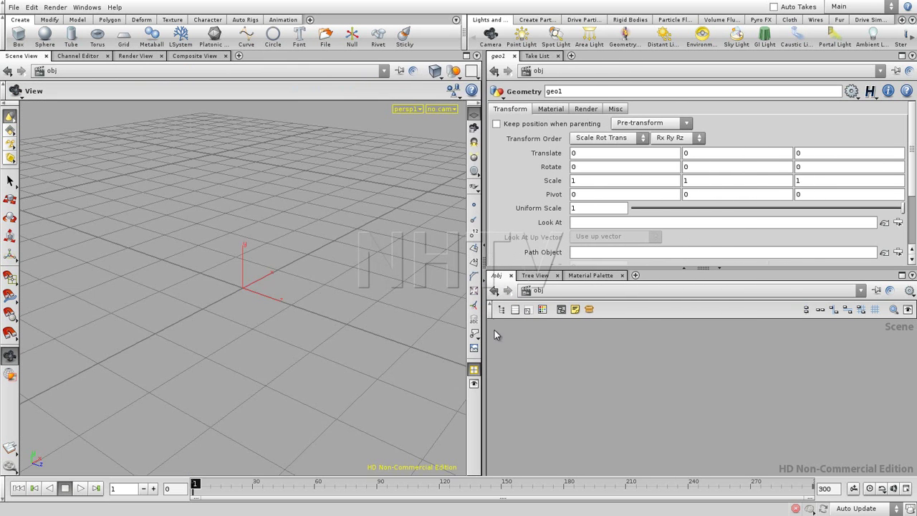
{"action": "left_click", "coordinate": [684, 266]}
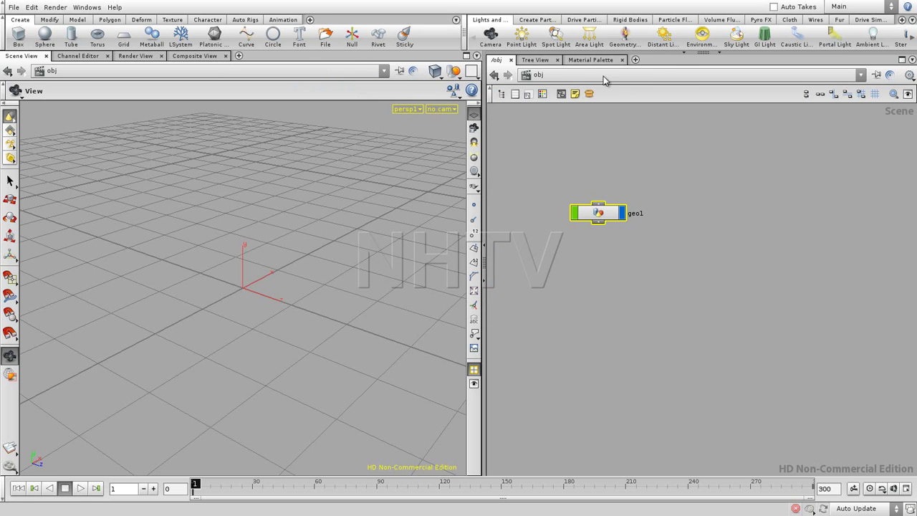
{"action": "left_click", "coordinate": [684, 53]}
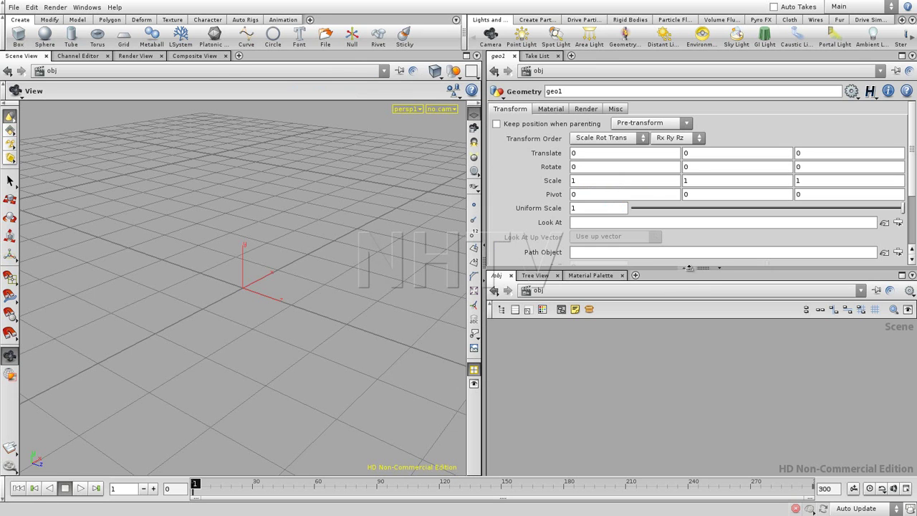
Swap the Network and Parameters panes, then the viewport and right panes, and back; narrow the viewport slightly
{"action": "left_click", "coordinate": [703, 269]}
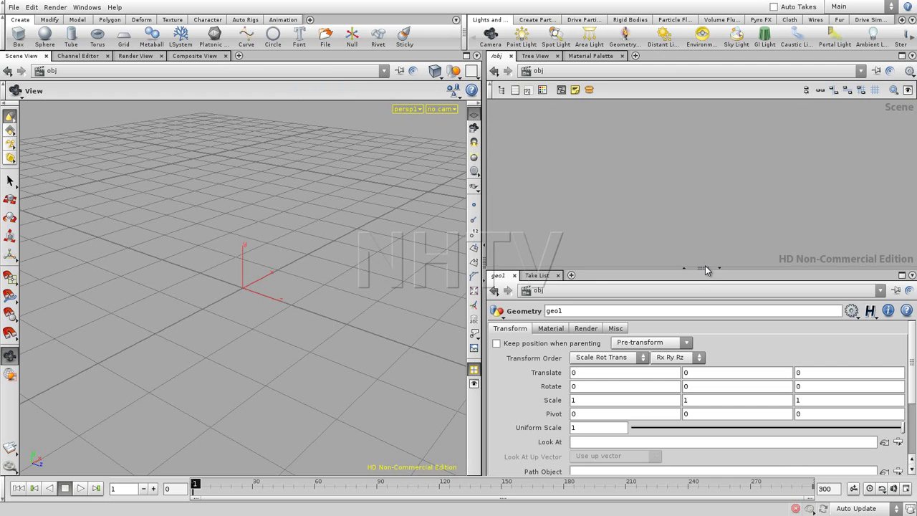
{"action": "left_click", "coordinate": [704, 268]}
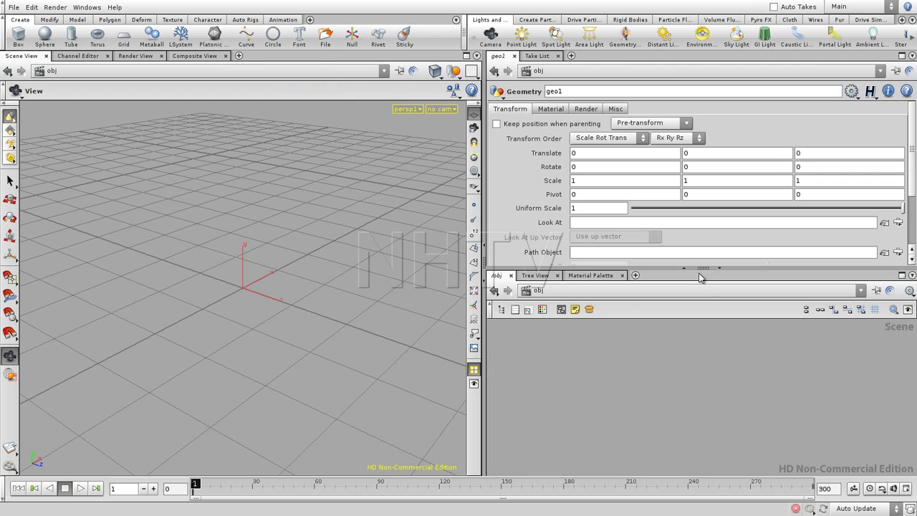
{"action": "left_click", "coordinate": [485, 265]}
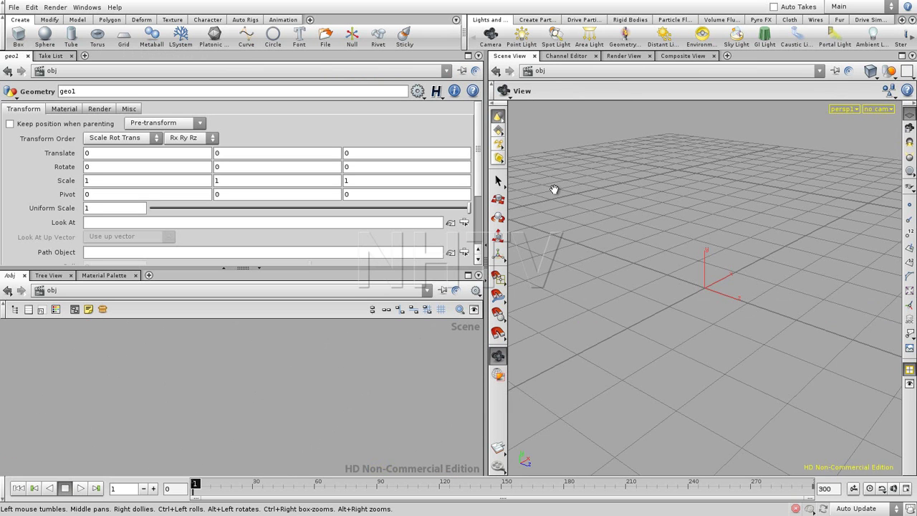
{"action": "left_click", "coordinate": [487, 265]}
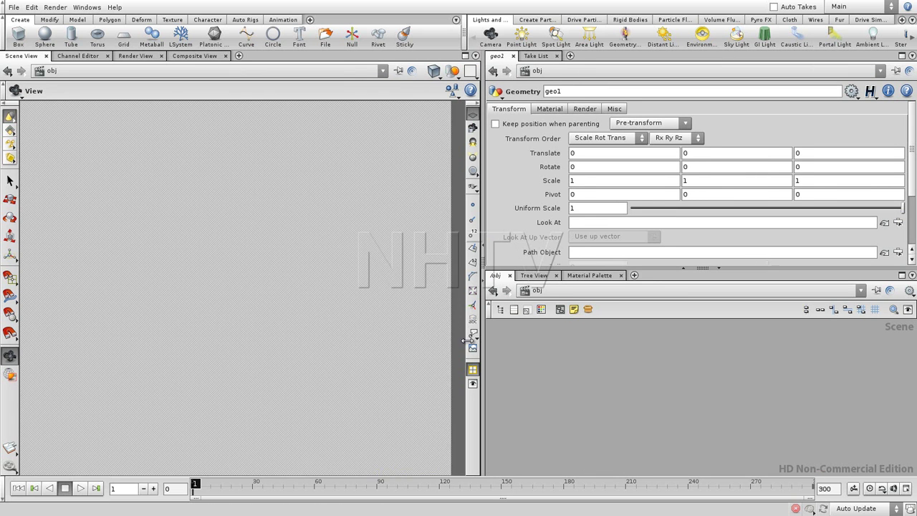
{"action": "left_click_drag", "start_coordinate": [468, 341], "coordinate": [427, 341]}
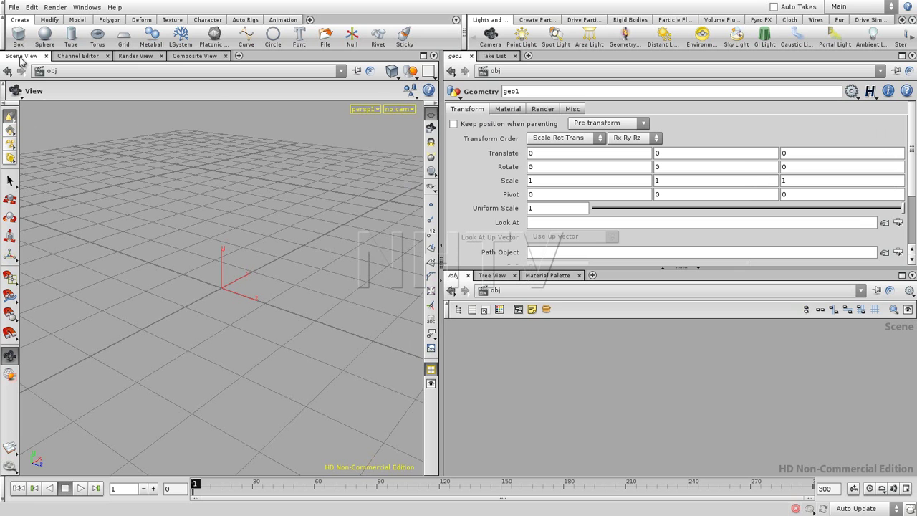
Switch the left pane through the Channel Editor, Render View and Composite View tabs
{"action": "left_click", "coordinate": [77, 55]}
{"action": "left_click", "coordinate": [135, 56]}
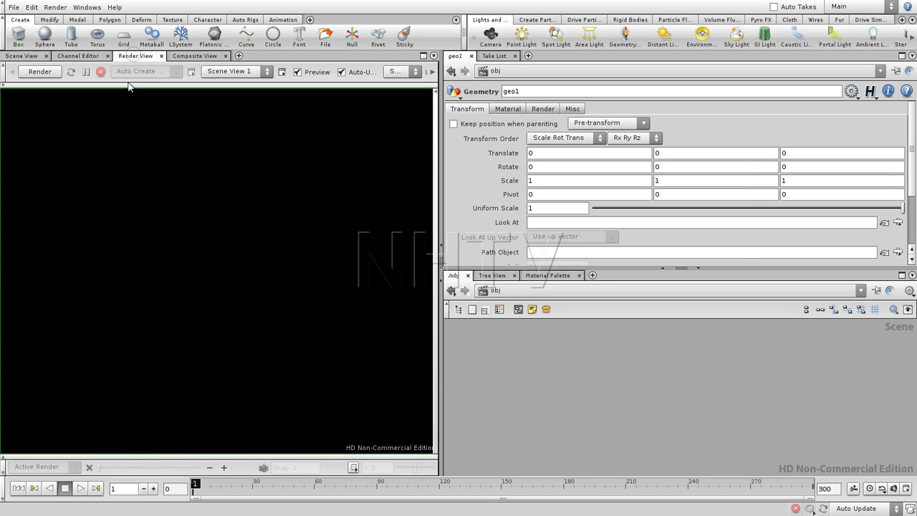
{"action": "left_click", "coordinate": [190, 56]}
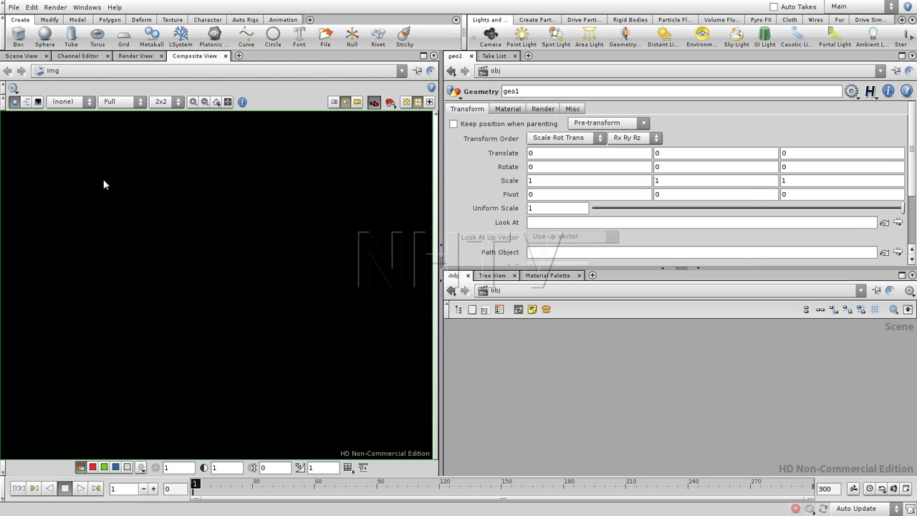
Browse the new-tab list without adding one, return to Scene View and open its pane menu
{"action": "left_click", "coordinate": [239, 57]}
{"action": "mouse_move", "coordinate": [270, 78]}
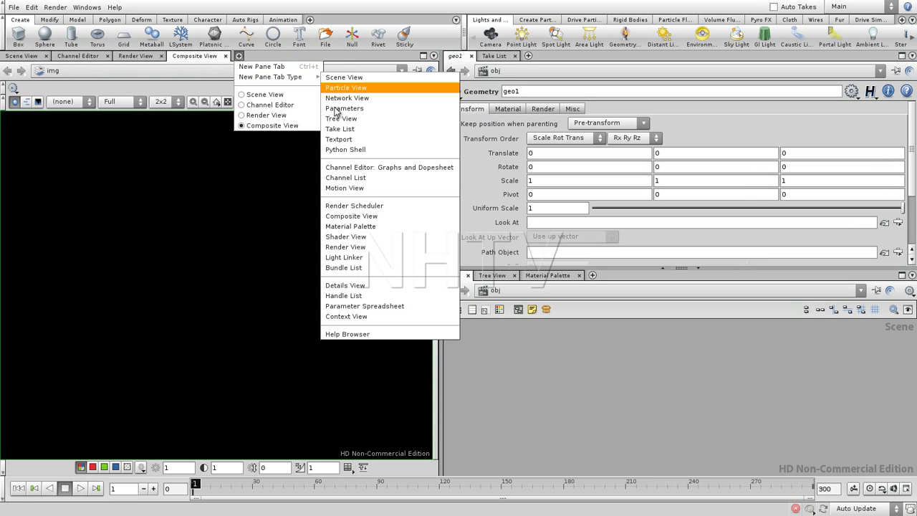
{"action": "left_click", "coordinate": [179, 271]}
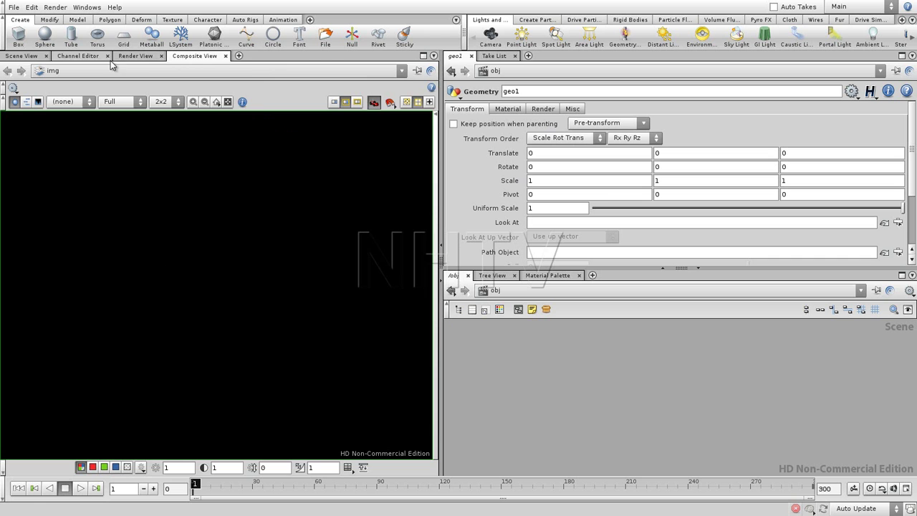
{"action": "left_click", "coordinate": [25, 58]}
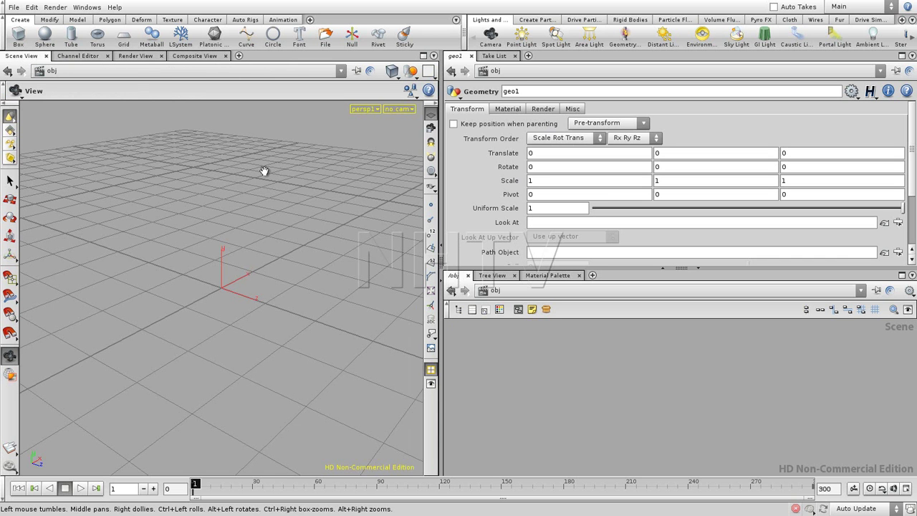
{"action": "left_click", "coordinate": [432, 57]}
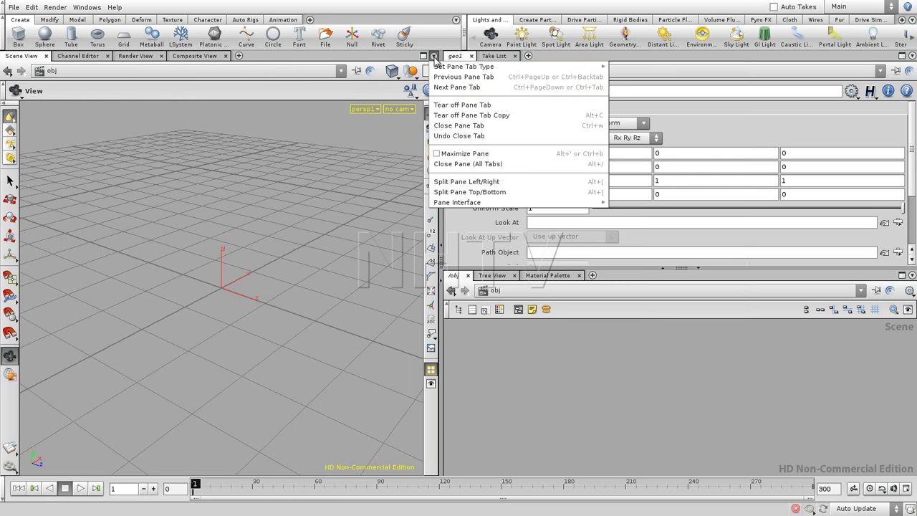
Tear off the Scene View, centre and enlarge the floating window, then orbit its camera over the grid
{"action": "left_click", "coordinate": [471, 116]}
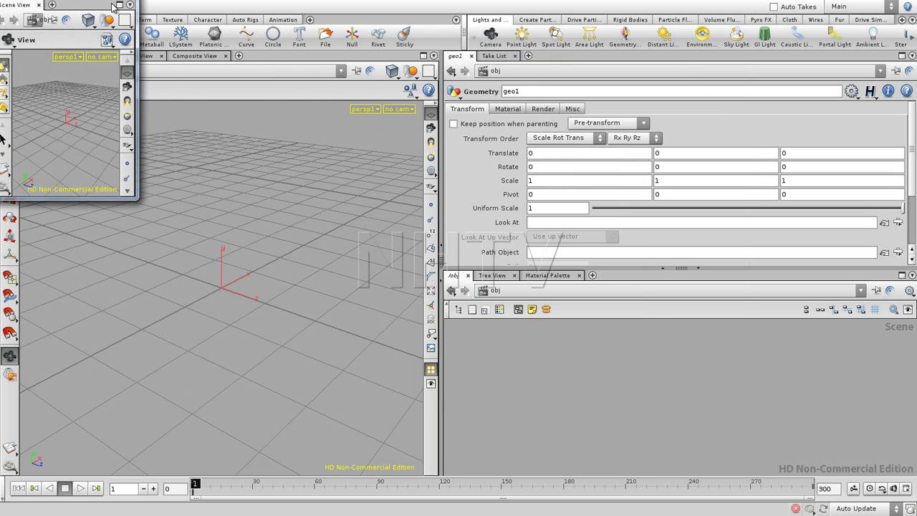
{"action": "left_click_drag", "start_coordinate": [72, 4], "coordinate": [368, 159]}
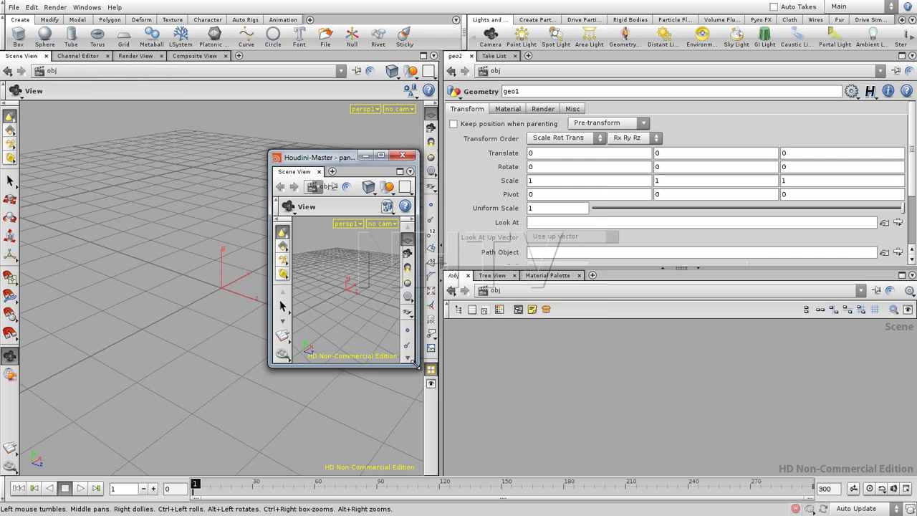
{"action": "left_click_drag", "start_coordinate": [433, 368], "coordinate": [604, 417]}
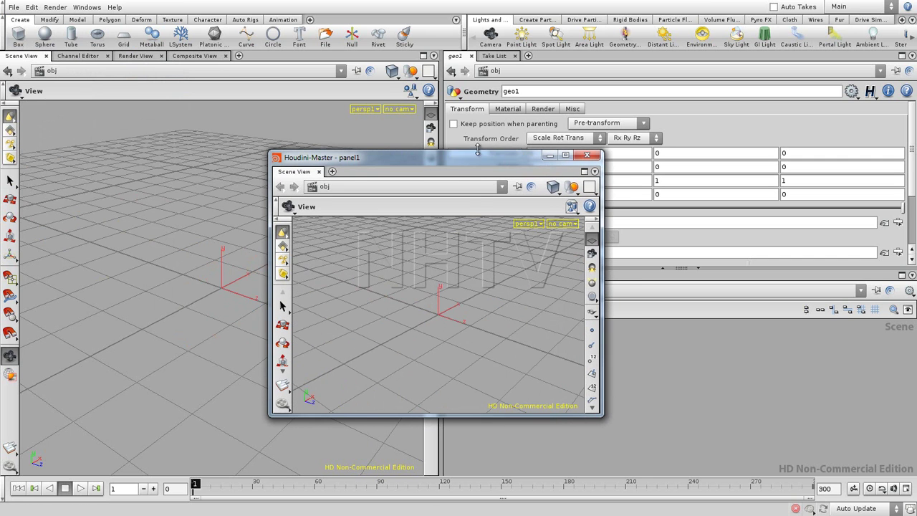
{"action": "left_click_drag", "start_coordinate": [454, 283], "coordinate": [389, 285]}
{"action": "left_click_drag", "start_coordinate": [479, 313], "coordinate": [365, 400]}
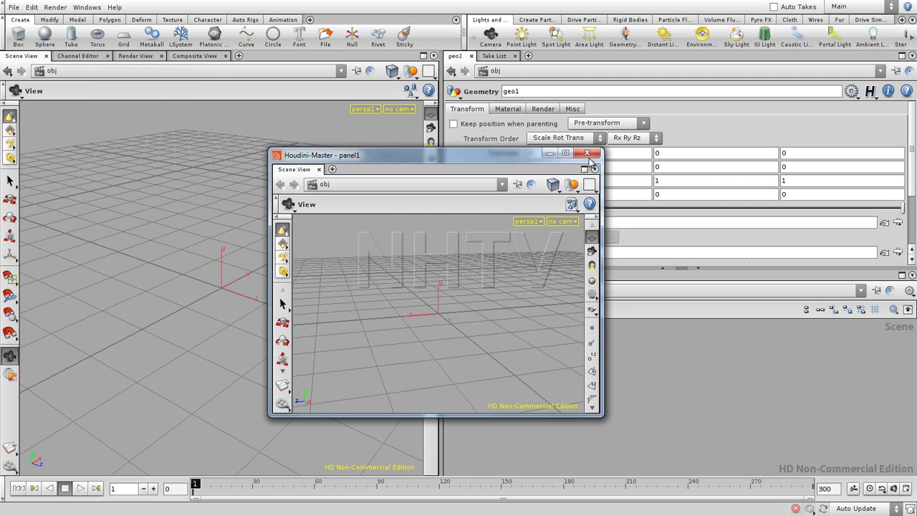
Close the floating Scene View window and dismiss the pane tab menu without choosing anything
{"action": "left_click", "coordinate": [587, 153]}
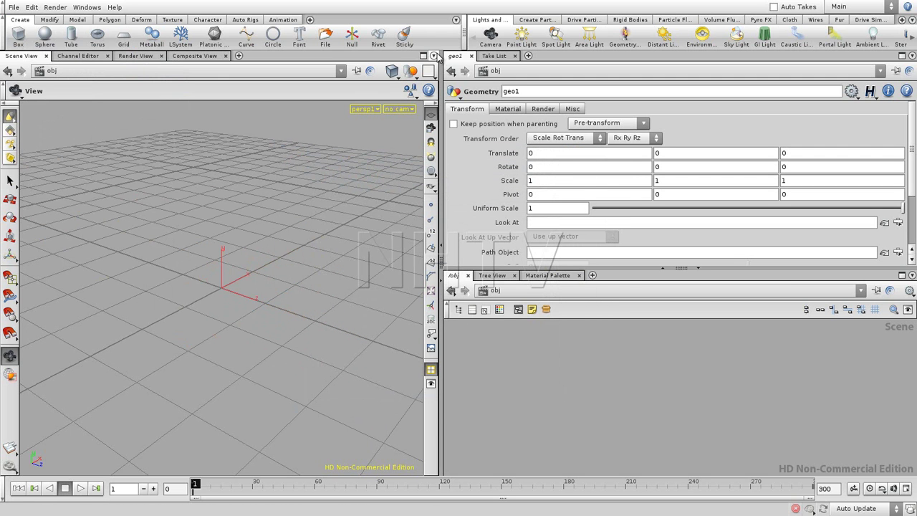
{"action": "left_click", "coordinate": [433, 56]}
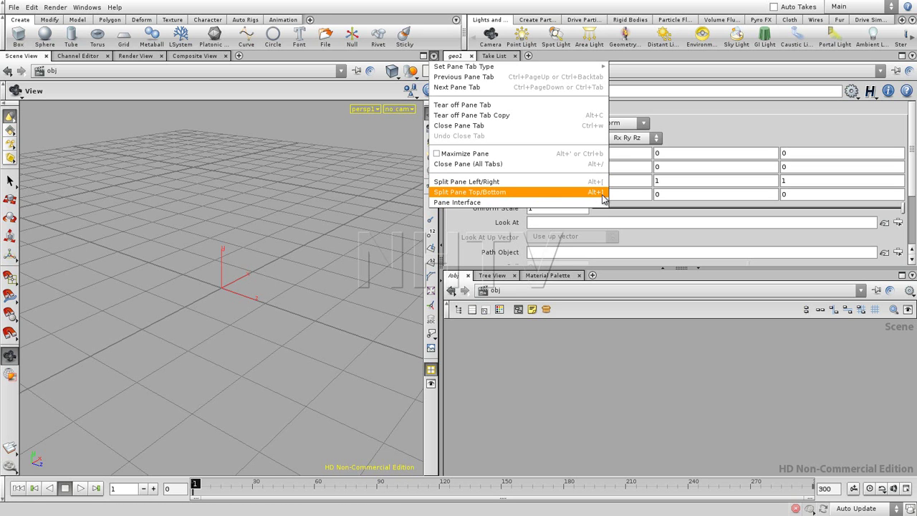
{"action": "left_click", "coordinate": [308, 218]}
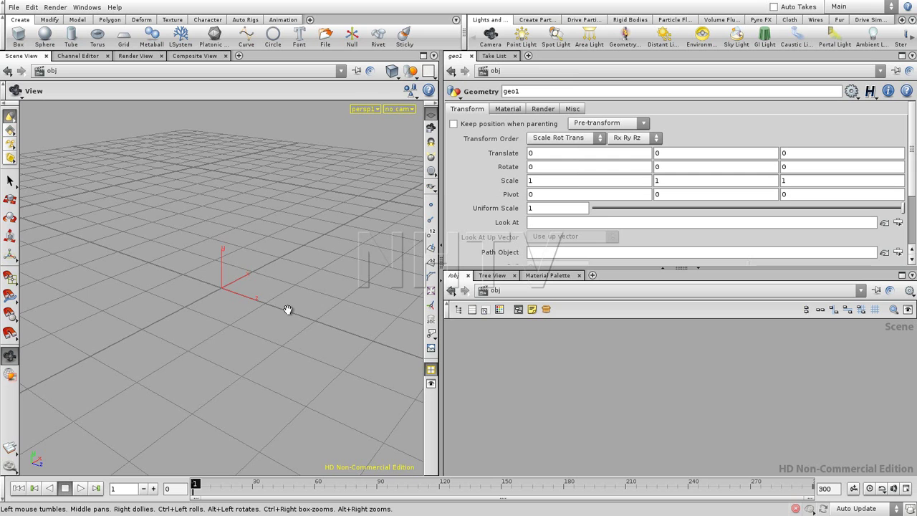
Split the Scene View four times with Alt+] and Alt+[, then close one small pane
{"action": "key", "text": "alt+]"}
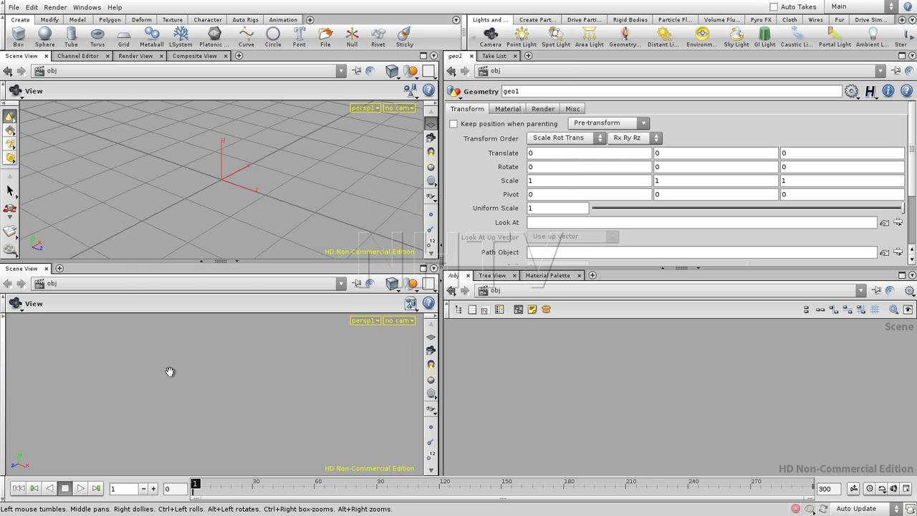
{"action": "key", "text": "alt+["}
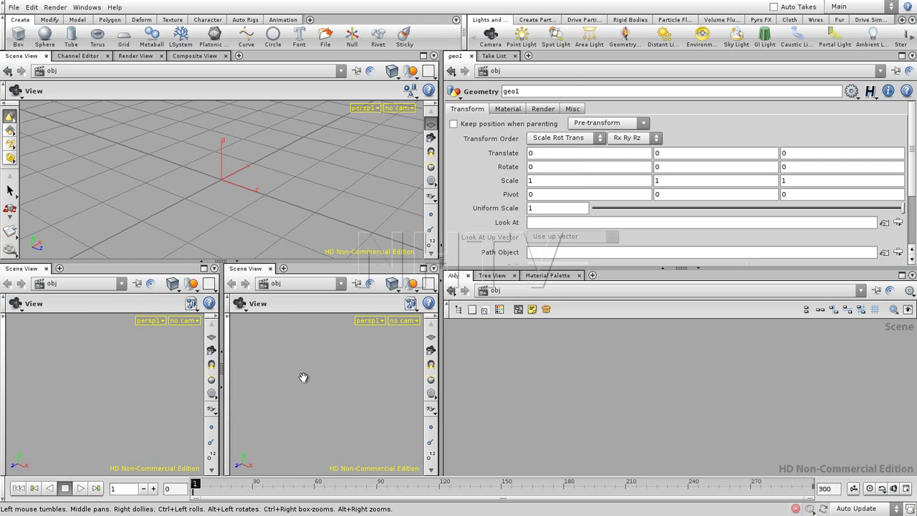
{"action": "key", "text": "alt+]"}
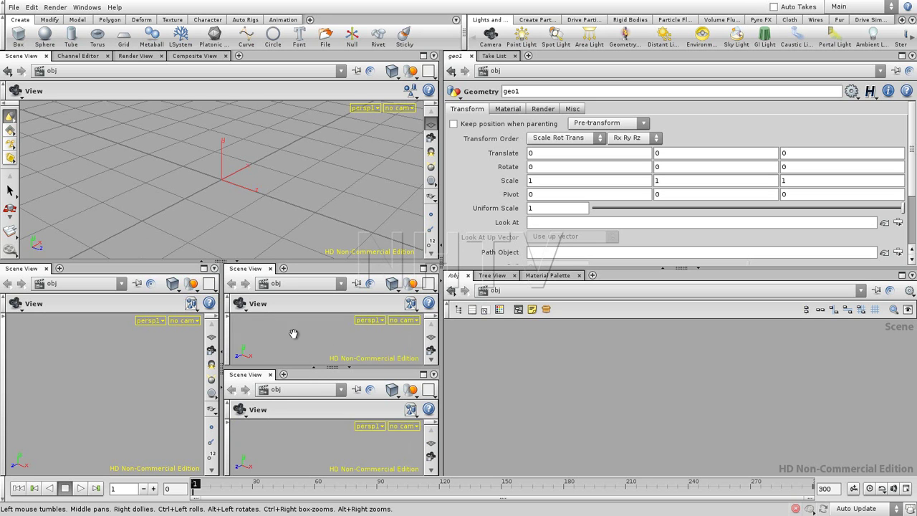
{"action": "key", "text": "alt+["}
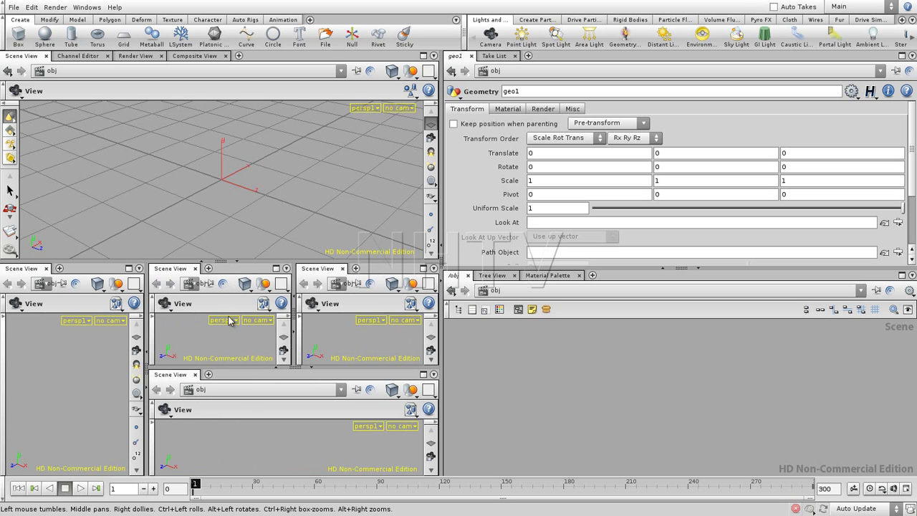
{"action": "left_click", "coordinate": [342, 268]}
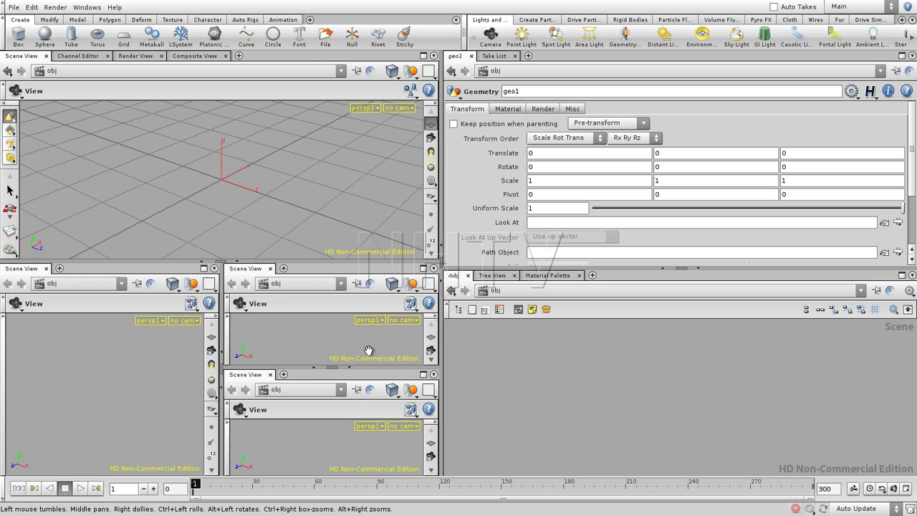
Add a second Scene View tab to the small pane, then close that extra tab
{"action": "left_click", "coordinate": [283, 268]}
{"action": "mouse_move", "coordinate": [315, 289]}
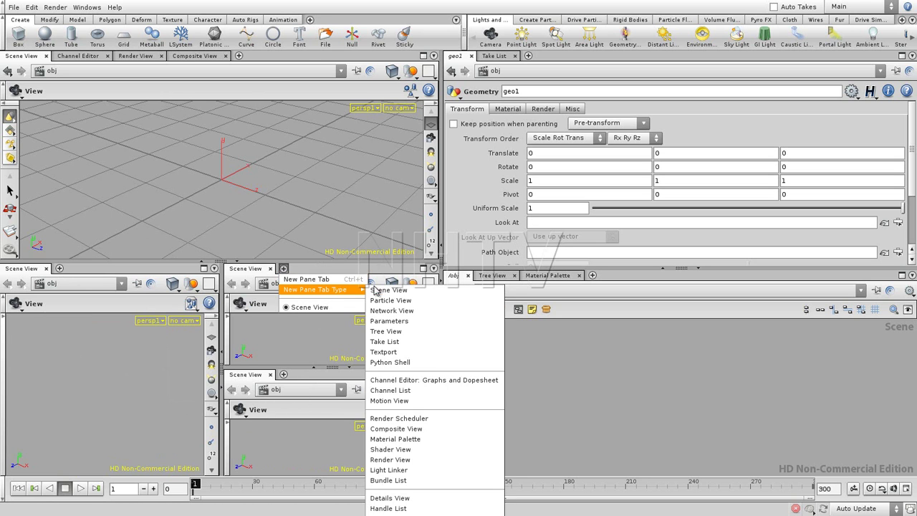
{"action": "left_click", "coordinate": [383, 291]}
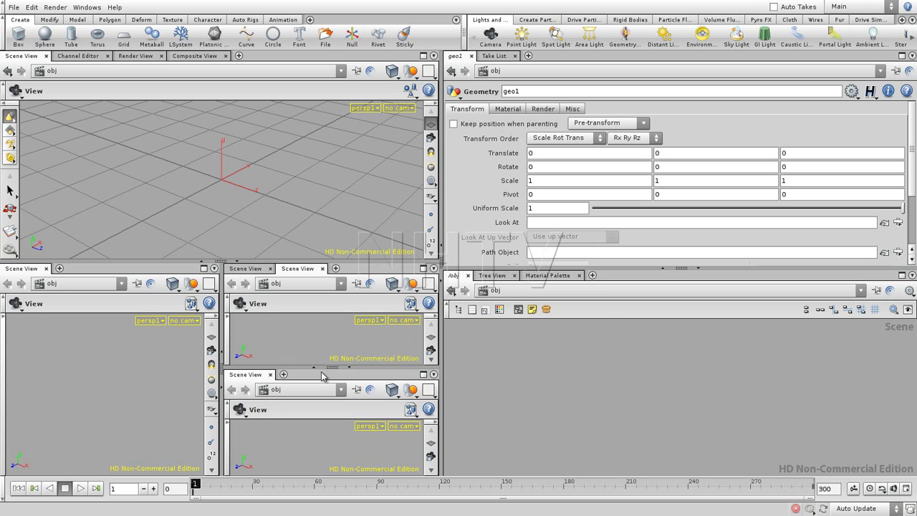
{"action": "left_click", "coordinate": [433, 268]}
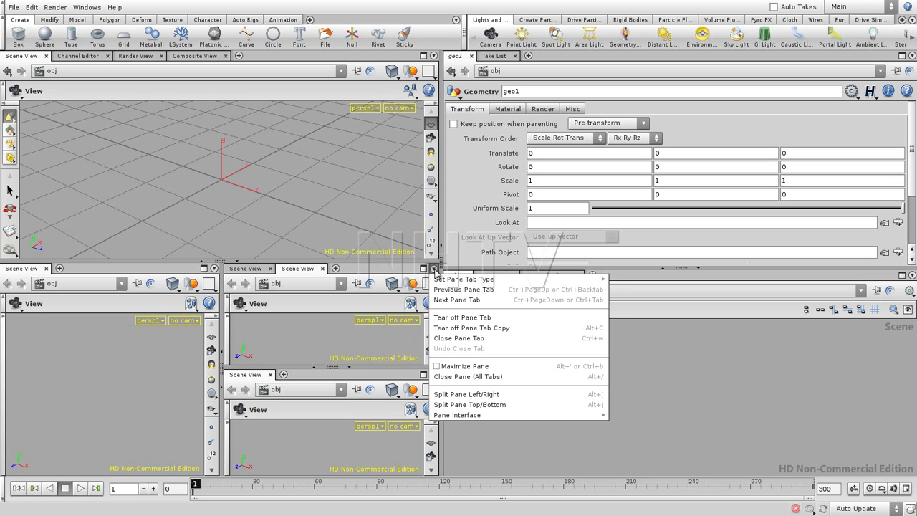
{"action": "left_click", "coordinate": [454, 339]}
Close two more Scene View panes via Close Pane Tab and drag the divider to enlarge the top viewport
{"action": "left_click", "coordinate": [434, 268]}
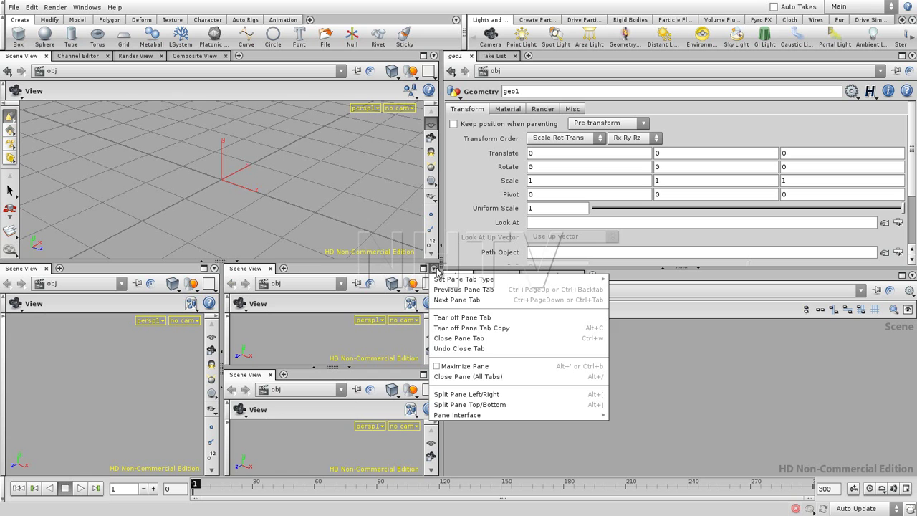
{"action": "left_click", "coordinate": [469, 342]}
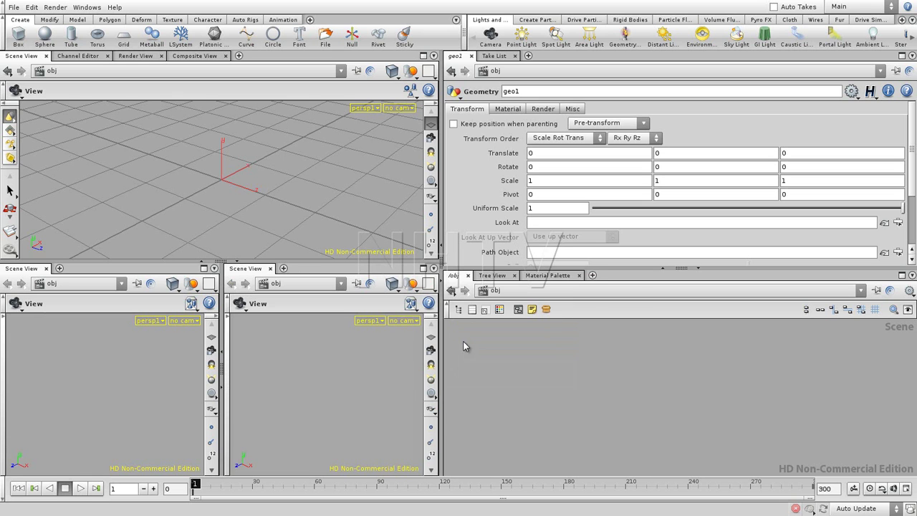
{"action": "left_click", "coordinate": [433, 268]}
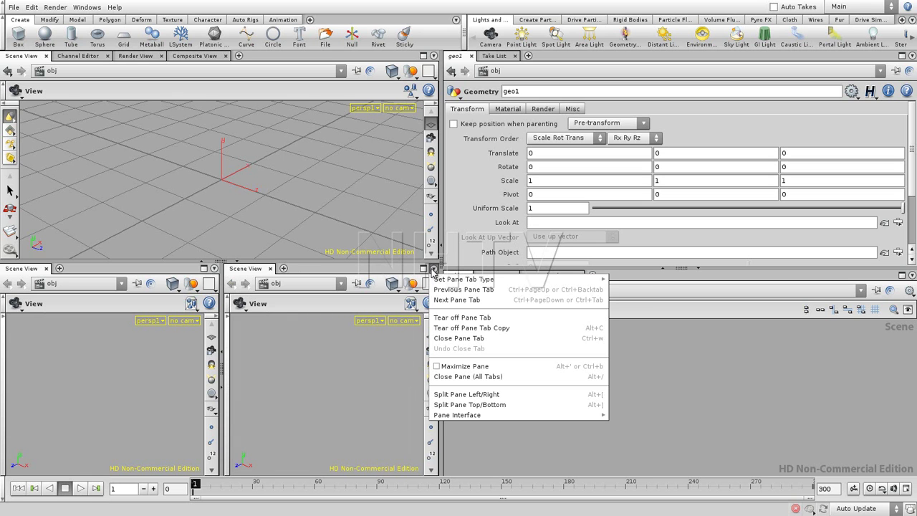
{"action": "left_click", "coordinate": [476, 341]}
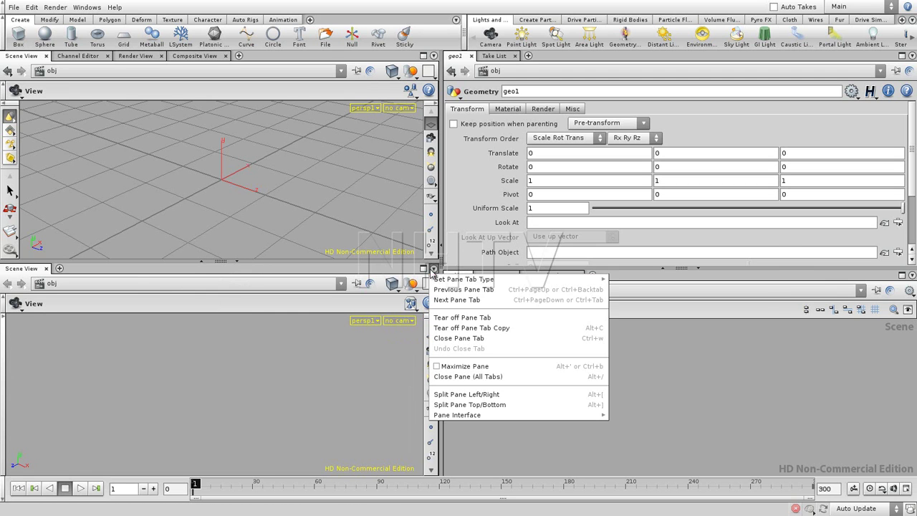
{"action": "left_click", "coordinate": [208, 403]}
{"action": "left_click_drag", "start_coordinate": [274, 260], "coordinate": [283, 330]}
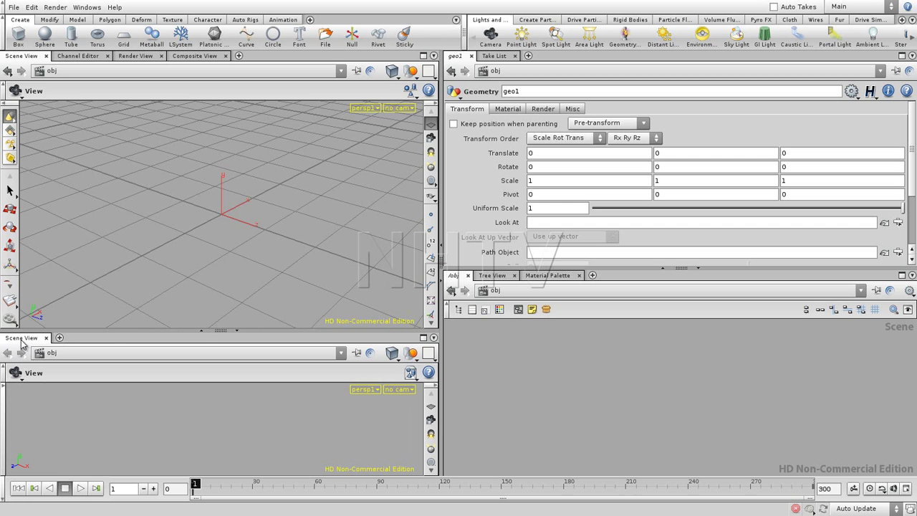
Raise the divider and change the bottom-left pane from Scene View to Details View
{"action": "left_click_drag", "start_coordinate": [111, 331], "coordinate": [103, 295]}
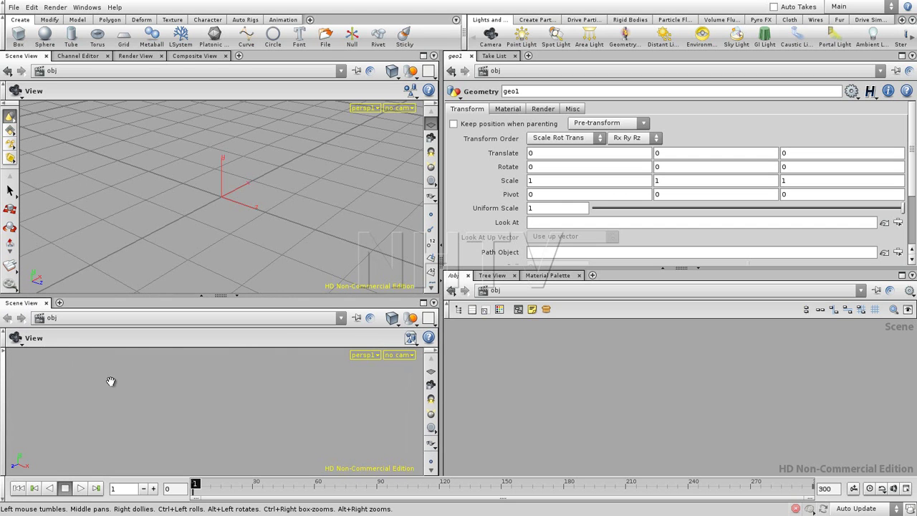
{"action": "left_click", "coordinate": [21, 305]}
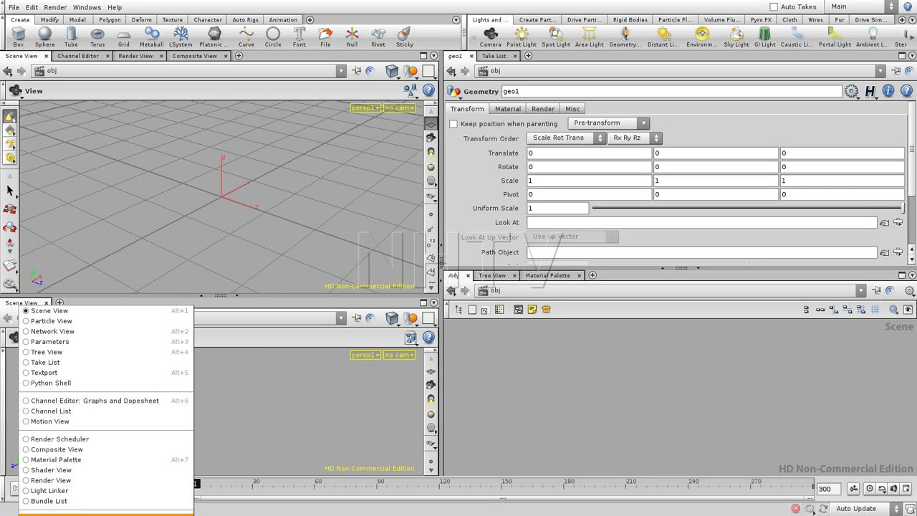
{"action": "left_click", "coordinate": [72, 513]}
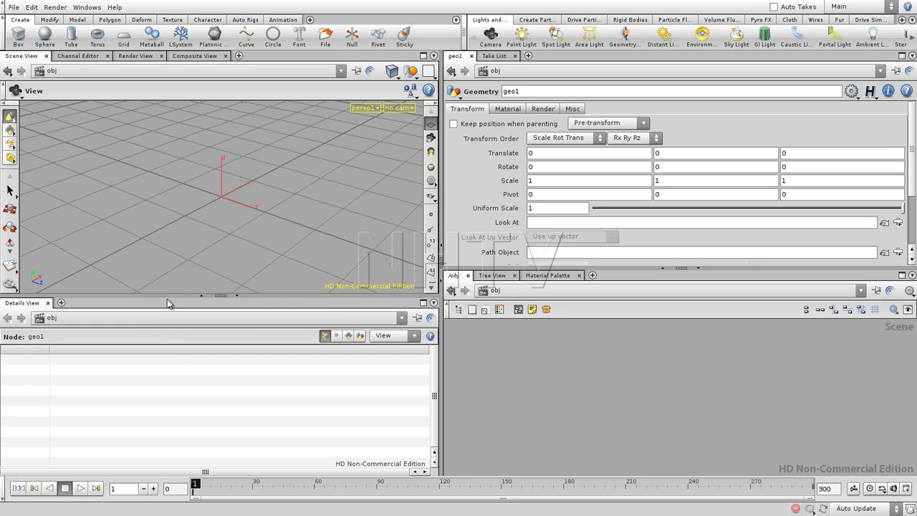
Drag the Details View divider down and the vertical divider right to enlarge the Scene View
{"action": "left_click_drag", "start_coordinate": [169, 295], "coordinate": [174, 352]}
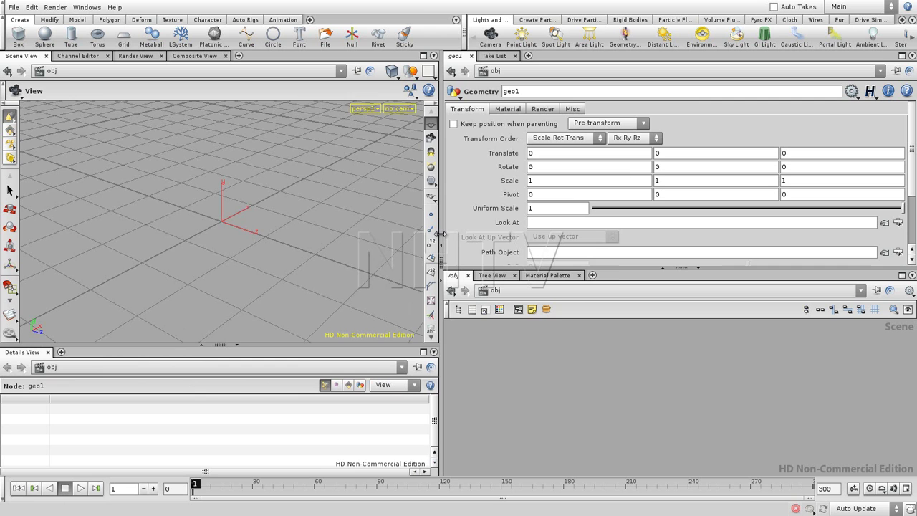
{"action": "left_click_drag", "start_coordinate": [440, 229], "coordinate": [476, 229]}
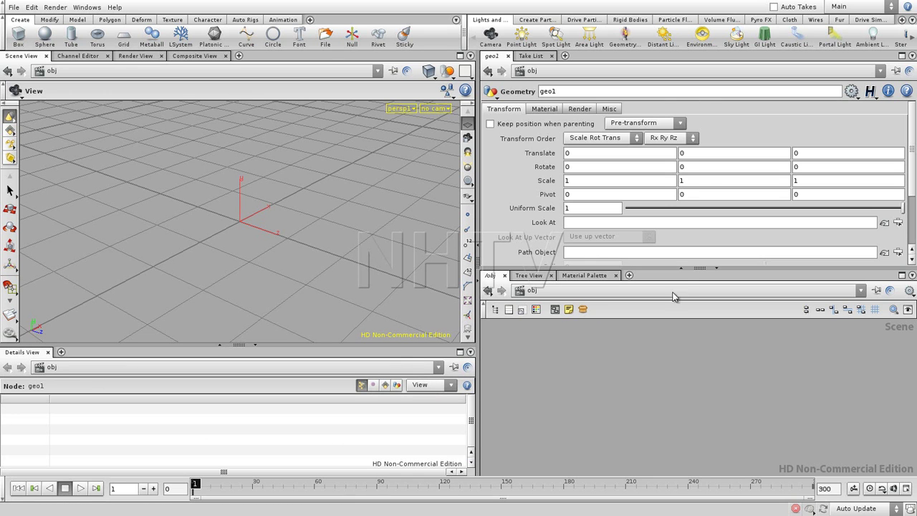
Swap the right panes to put the obj network above geo1's parameters, and raise the divider so Path Object, Roll and Position show
{"action": "left_click", "coordinate": [699, 269]}
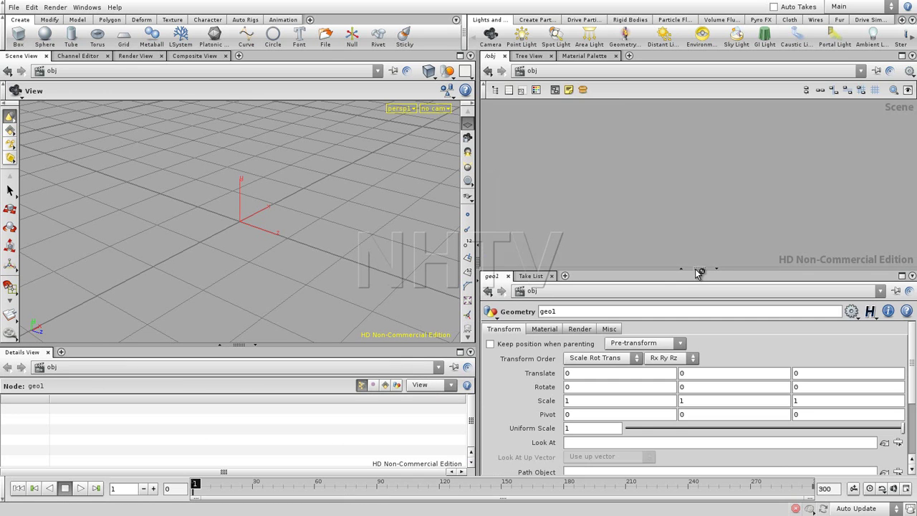
{"action": "left_click_drag", "start_coordinate": [476, 270], "coordinate": [475, 289]}
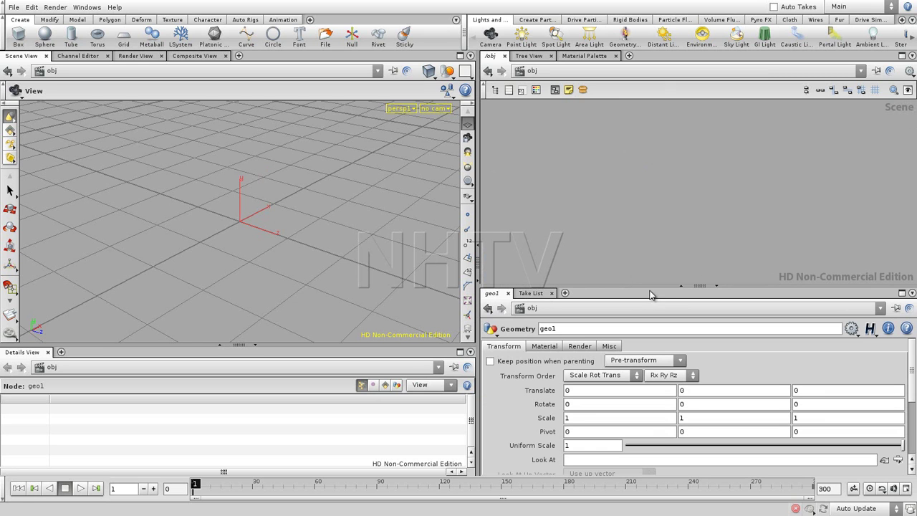
{"action": "left_click_drag", "start_coordinate": [651, 291], "coordinate": [657, 242]}
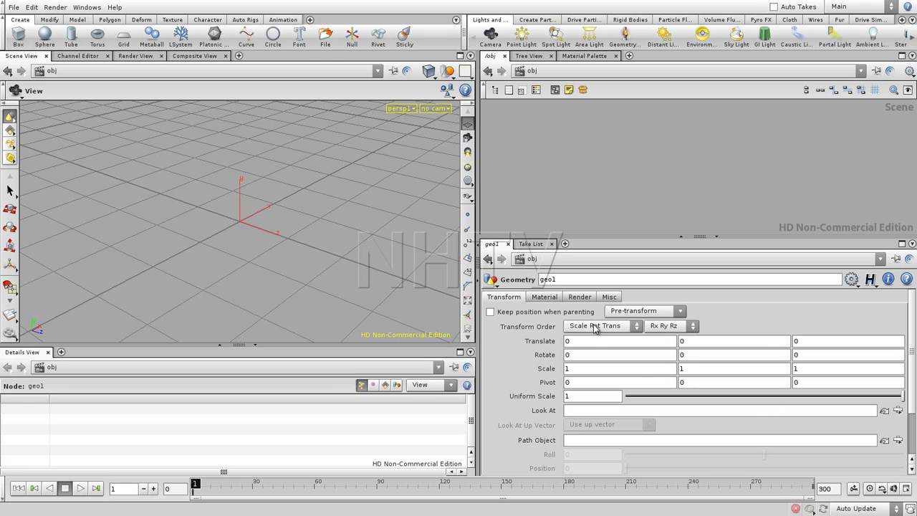
{"action": "scroll", "coordinate": [911, 344], "scroll_direction": "down", "scroll_amount": 3}
{"action": "scroll", "coordinate": [913, 349], "scroll_direction": "up", "scroll_amount": 3}
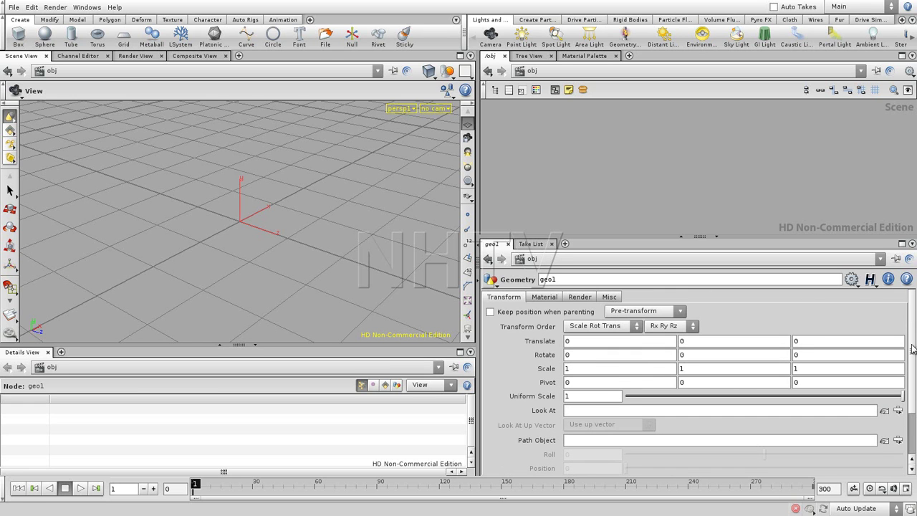